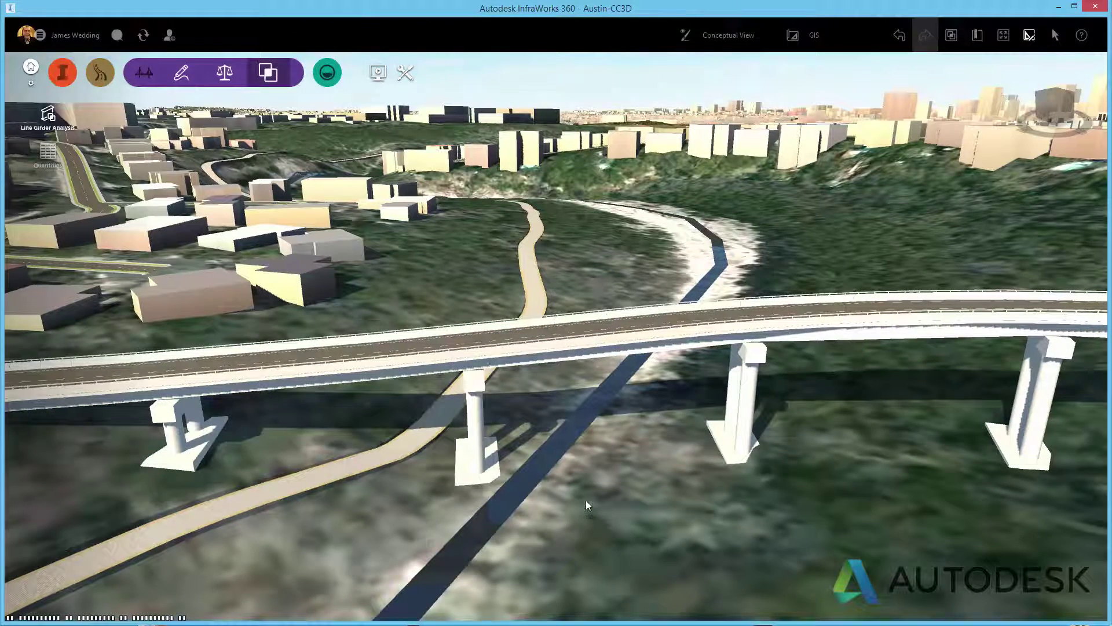
- Select the bridge spanning the creek and try to send it to Revit
click(569, 350)
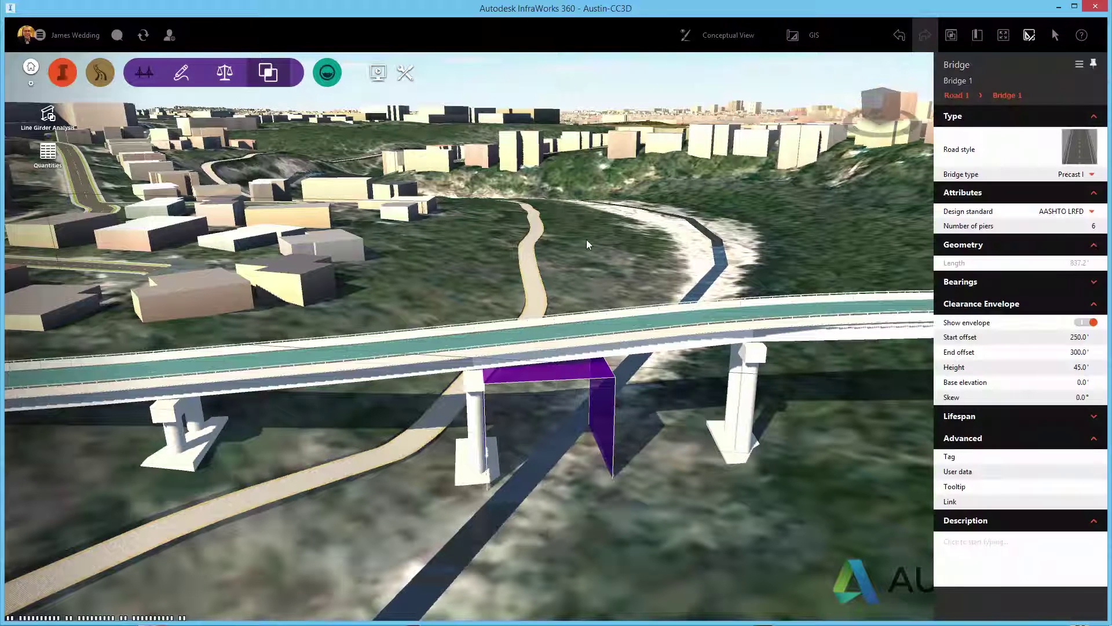
right_click(587, 241)
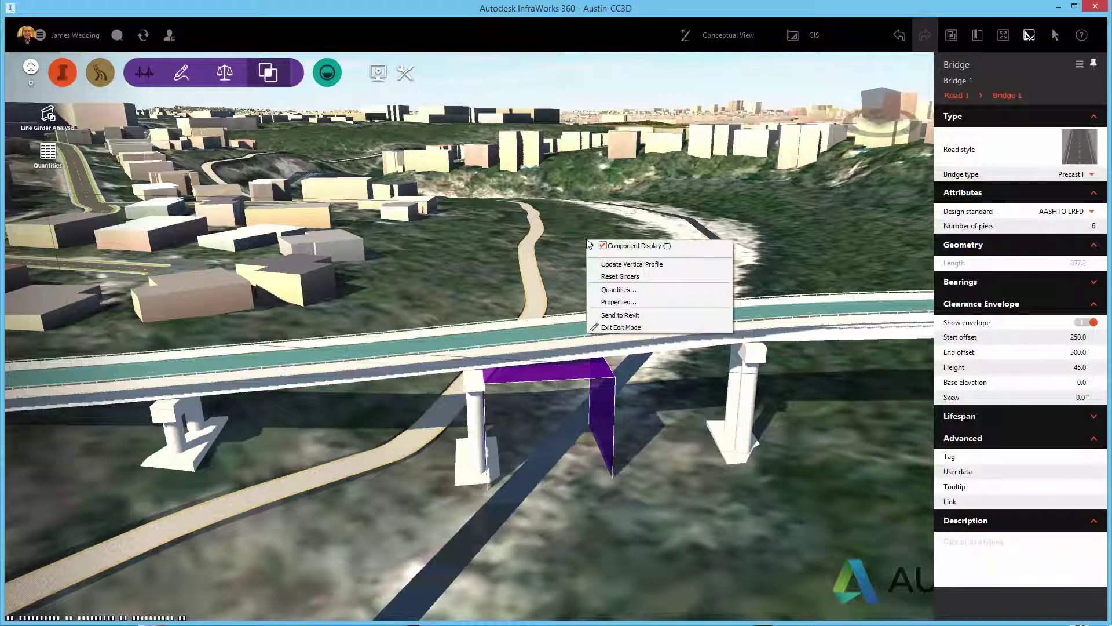
click(648, 316)
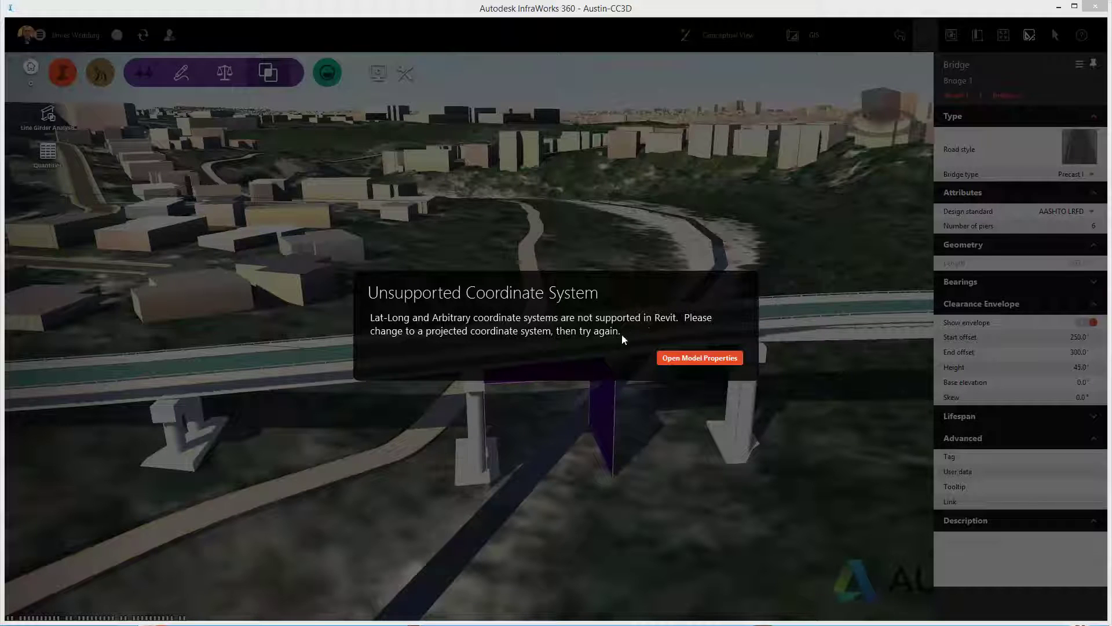
- Set the model's UCS to the projected coordinate system TX83-SCF in the model properties
click(692, 358)
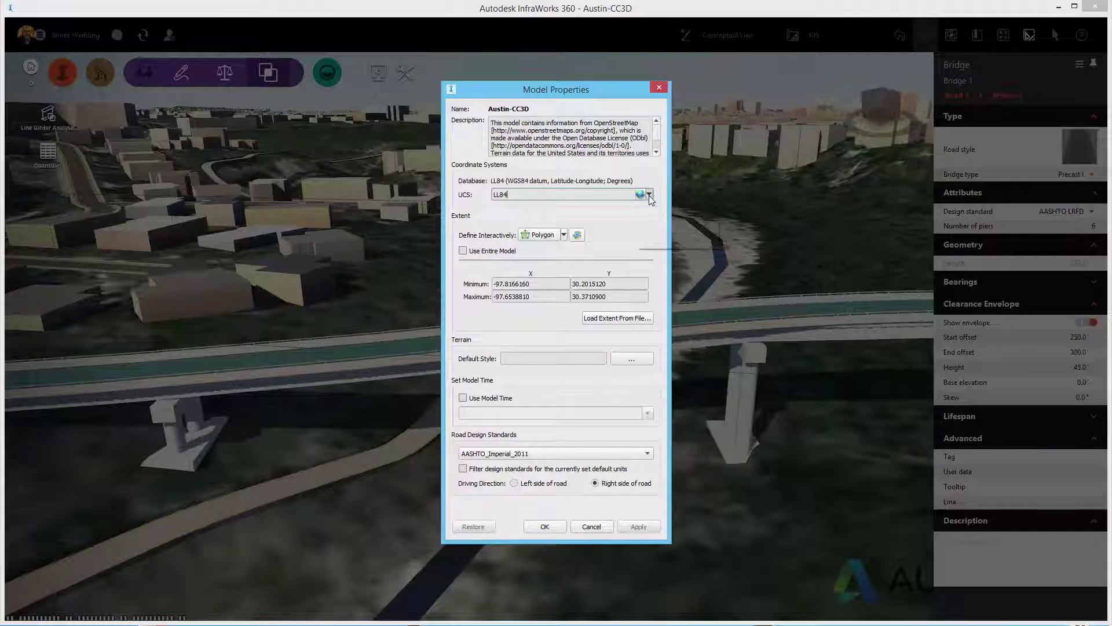
click(650, 195)
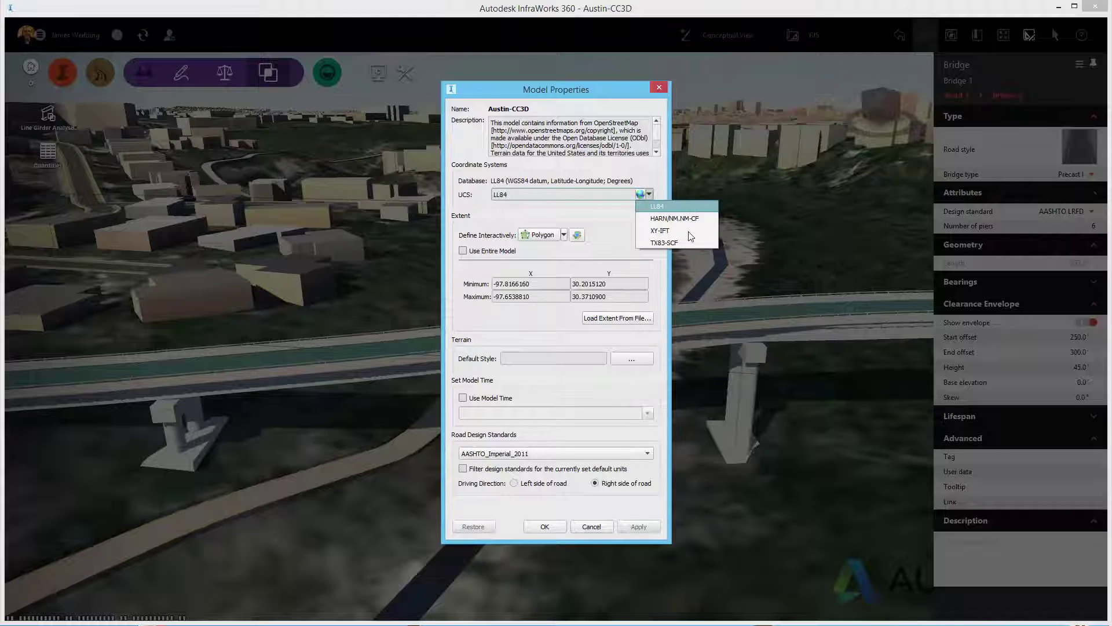
click(670, 242)
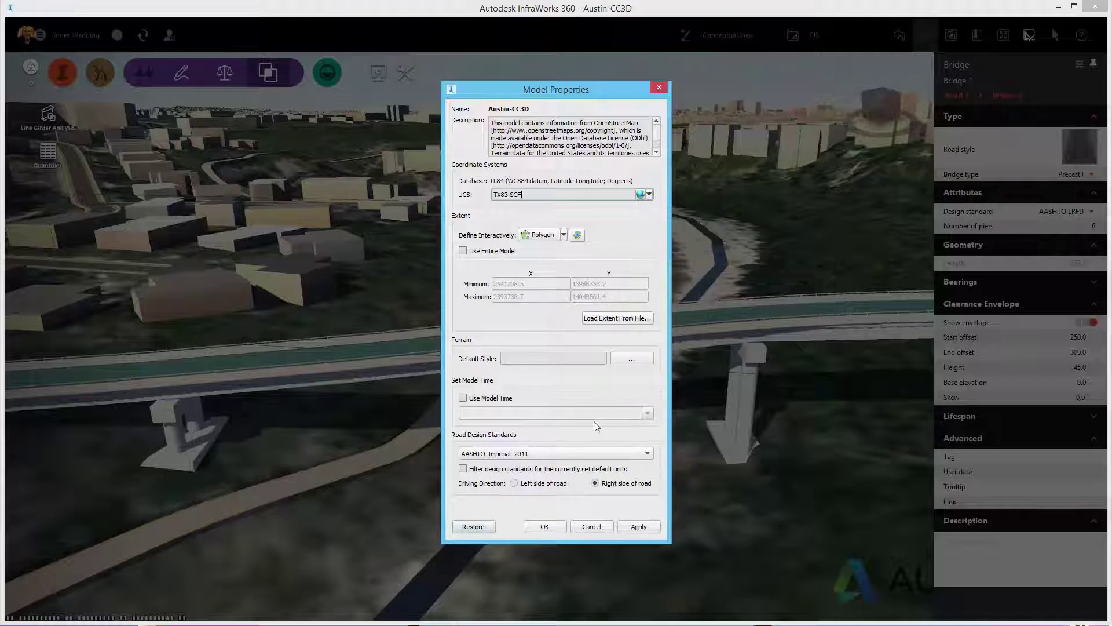
click(562, 528)
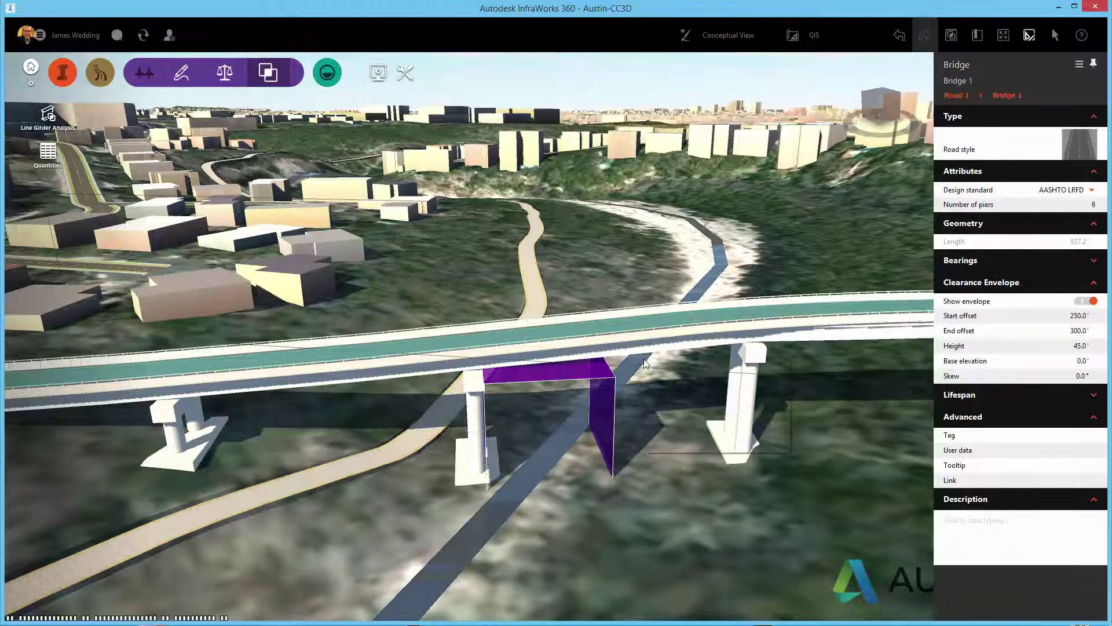
- Send the selected bridge to Revit and inspect it there in the default 3D view
right_click(647, 363)
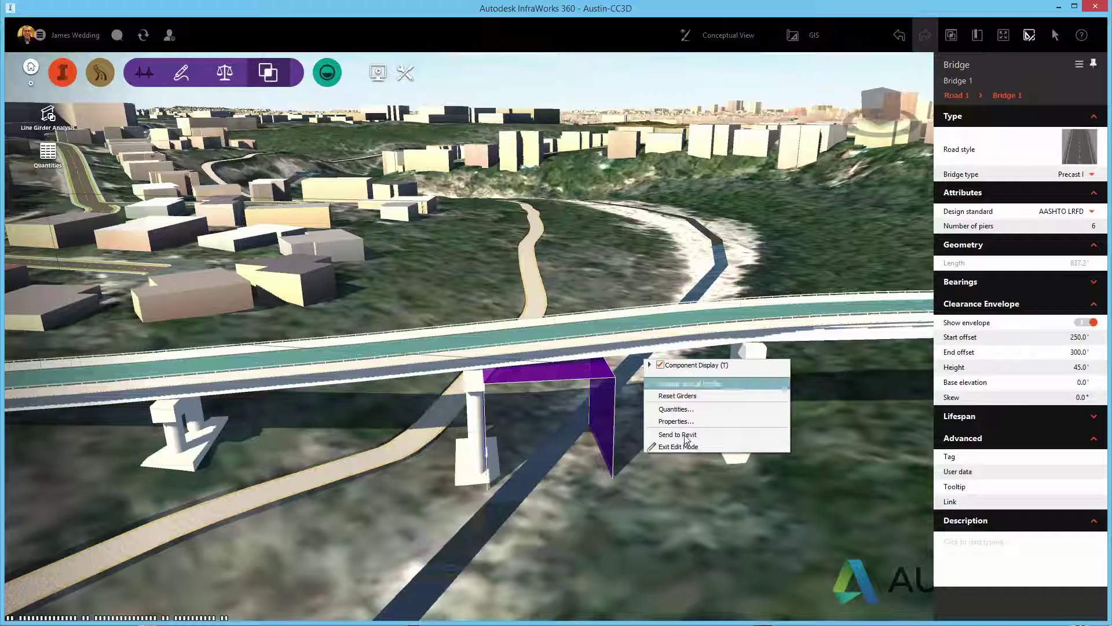
click(685, 435)
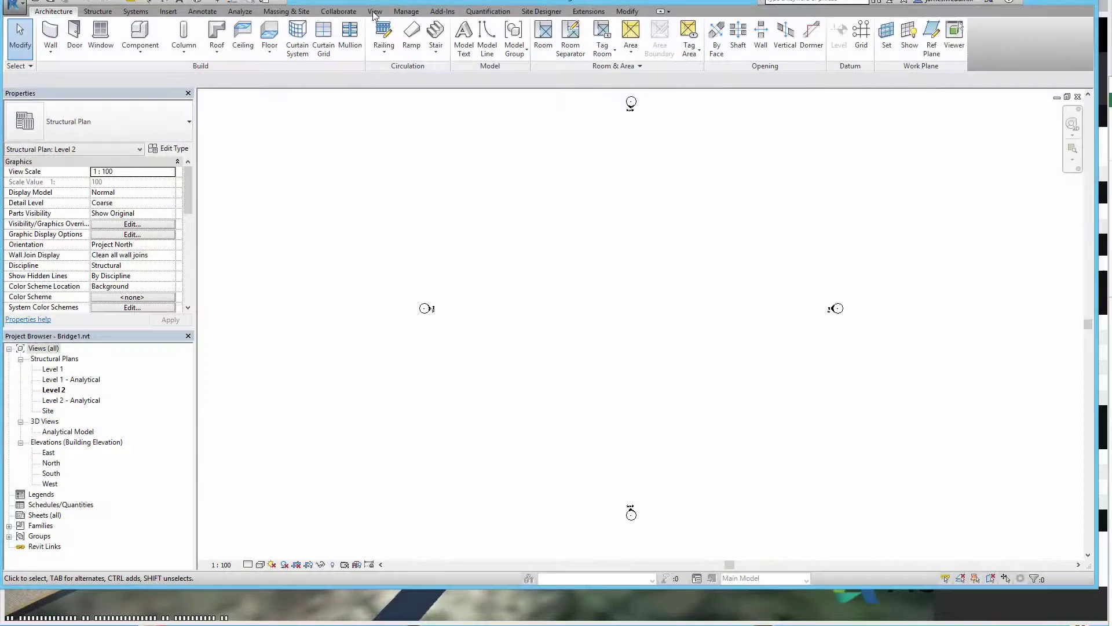
click(375, 12)
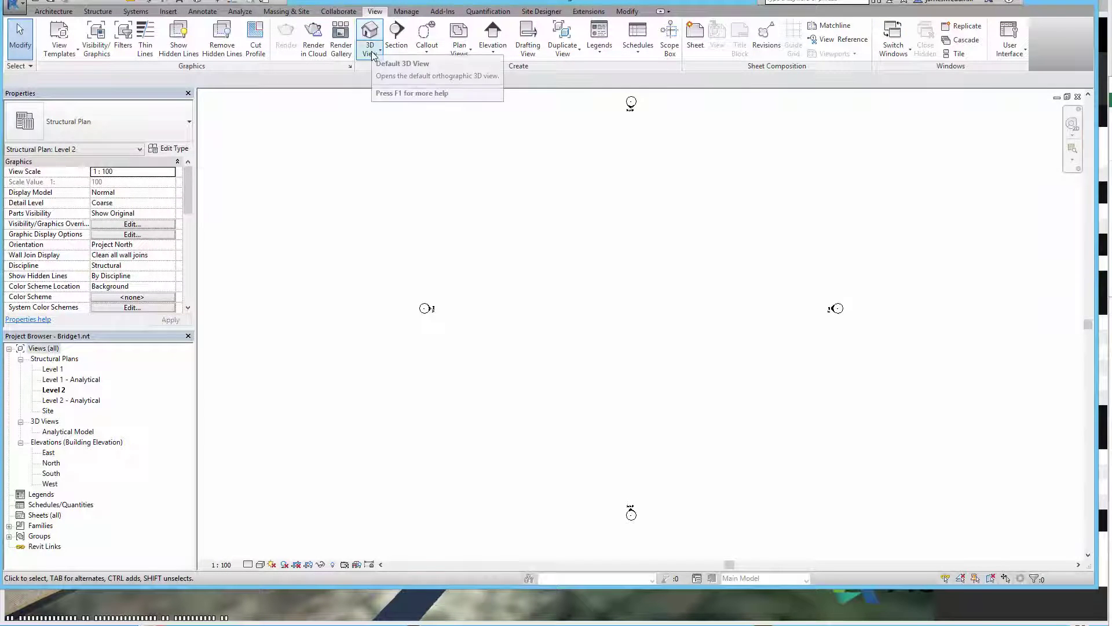
click(374, 52)
click(382, 76)
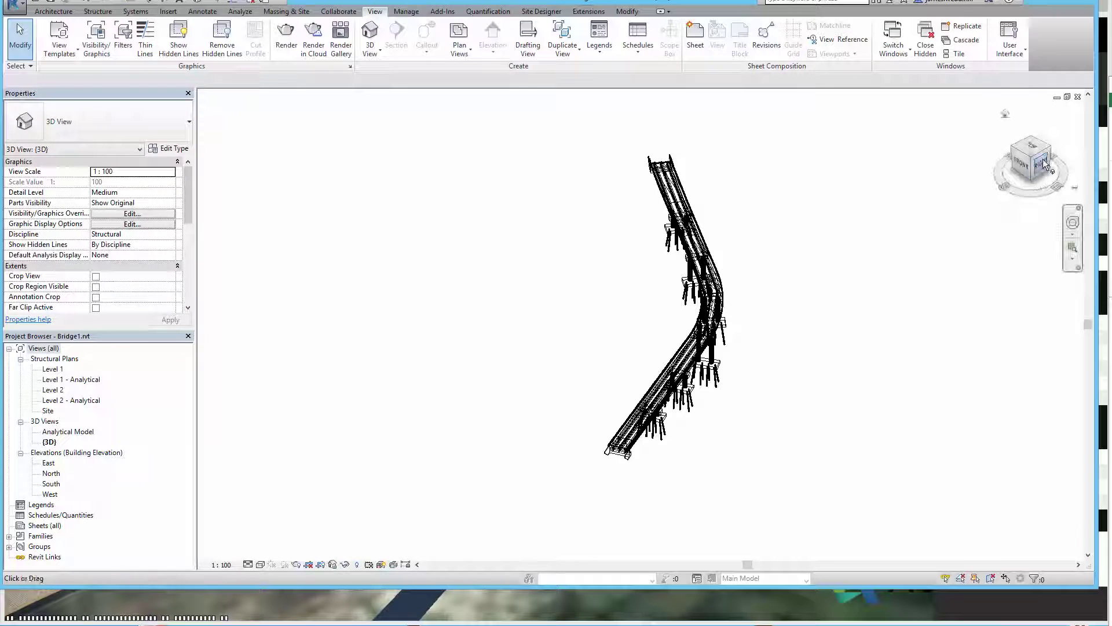
drag(1028, 158, 985, 155)
mouse_move(640, 324)
shift+middle_down()
mouse_move(541, 269)
mouse_move(564, 272)
mouse_move(455, 272)
mouse_move(553, 276)
mouse_move(553, 354)
mouse_move(782, 324)
mouse_move(847, 303)
shift+middle_up()
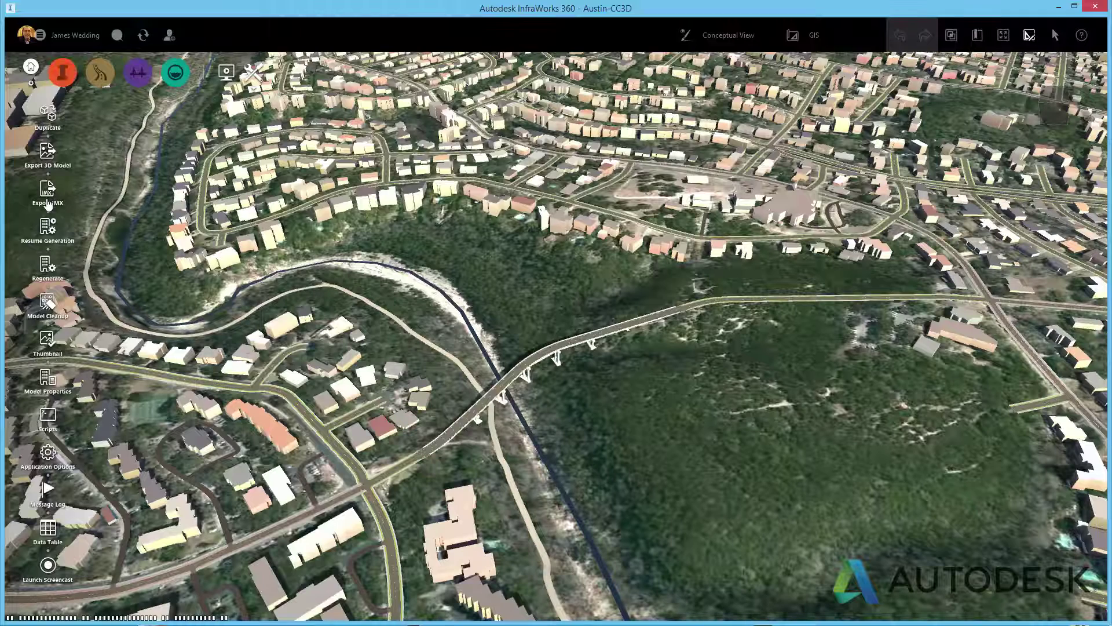
- In InfraWorks 360, start a 3D model export and draw a polygon extent around the bridge and its surrounding neighbourhoods
click(49, 159)
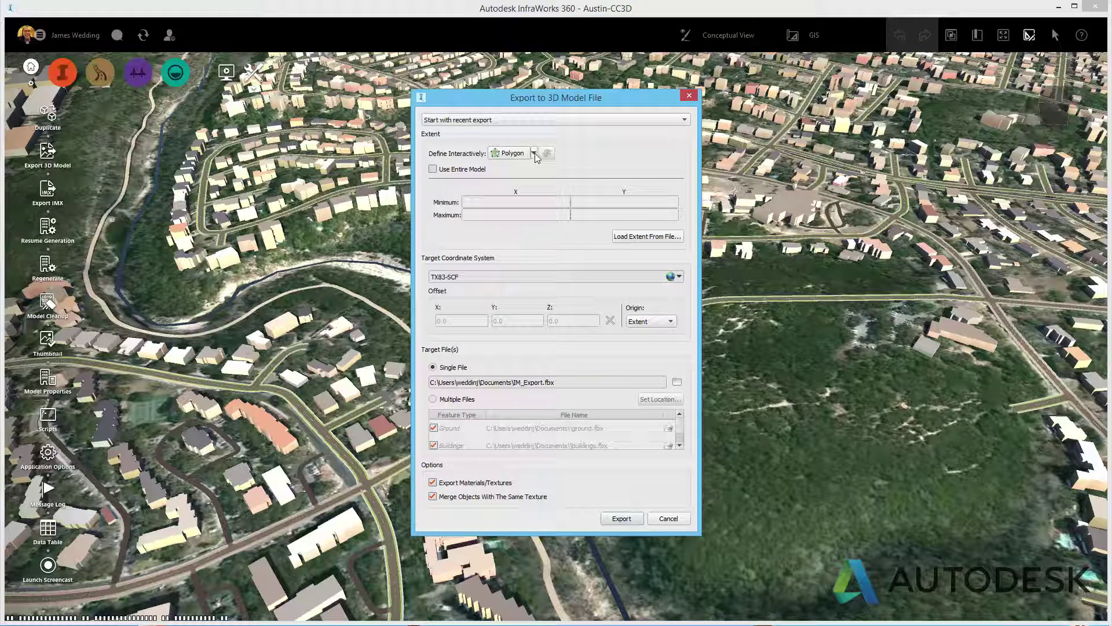
click(525, 155)
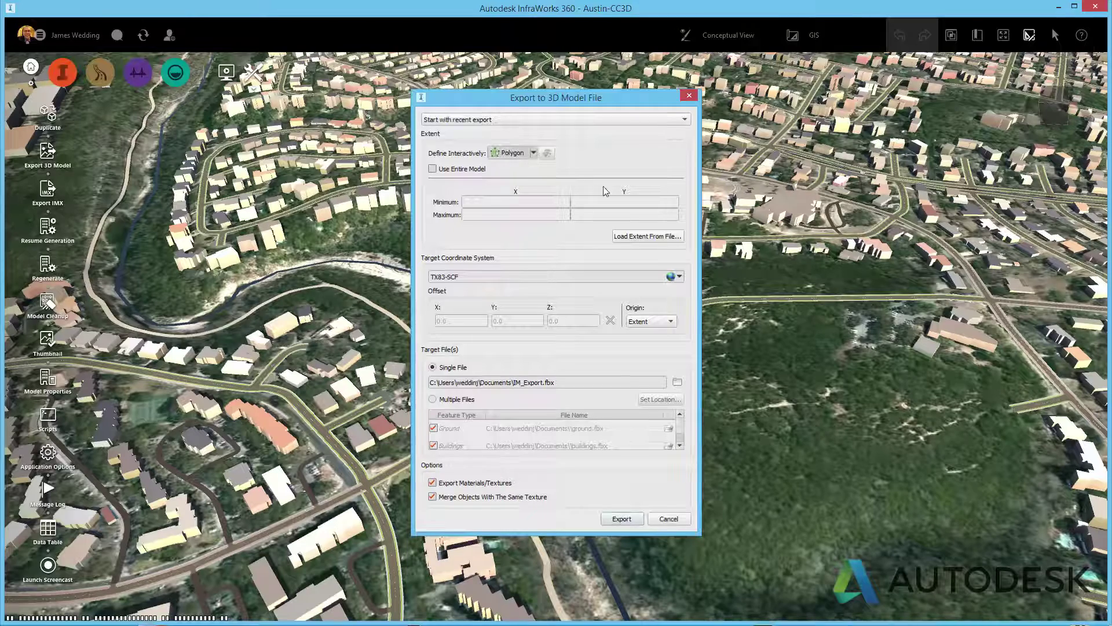
click(697, 162)
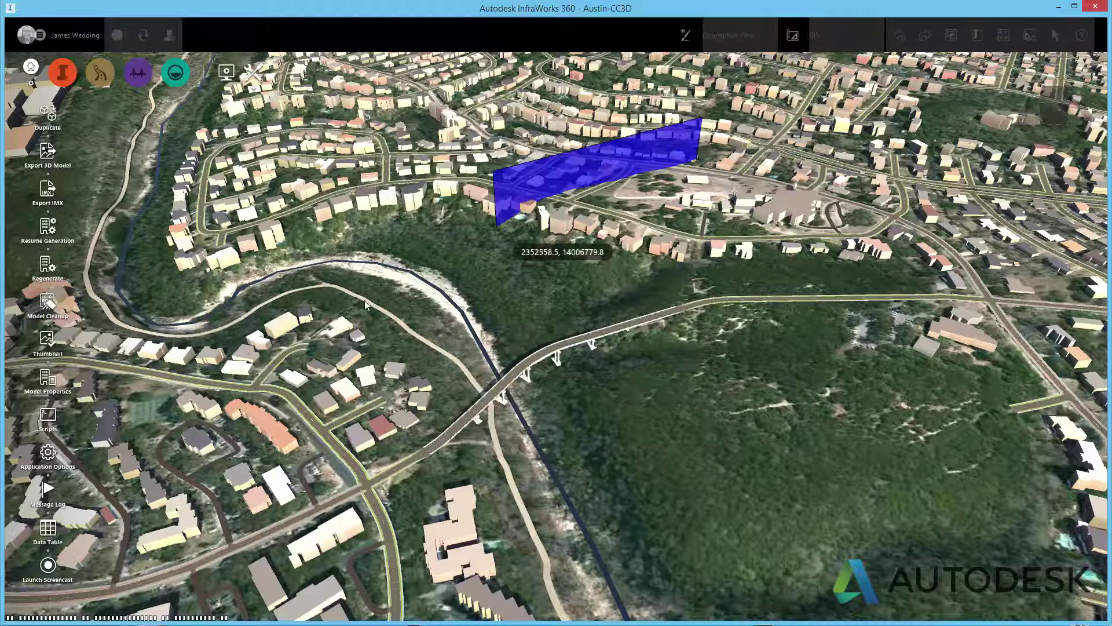
click(203, 348)
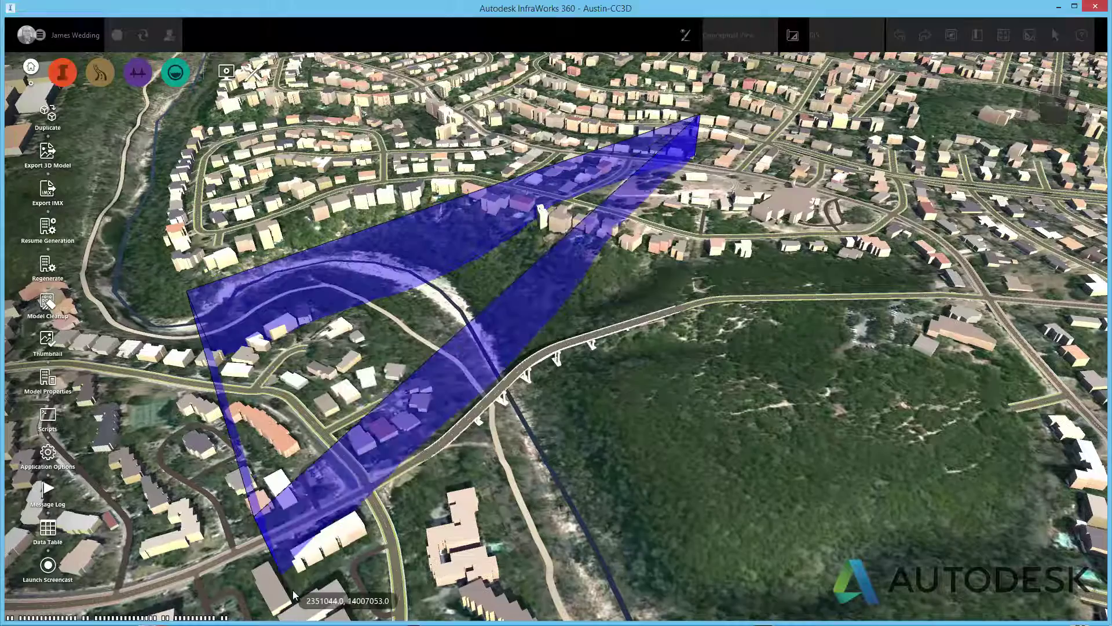
scroll(328, 454, down, 1)
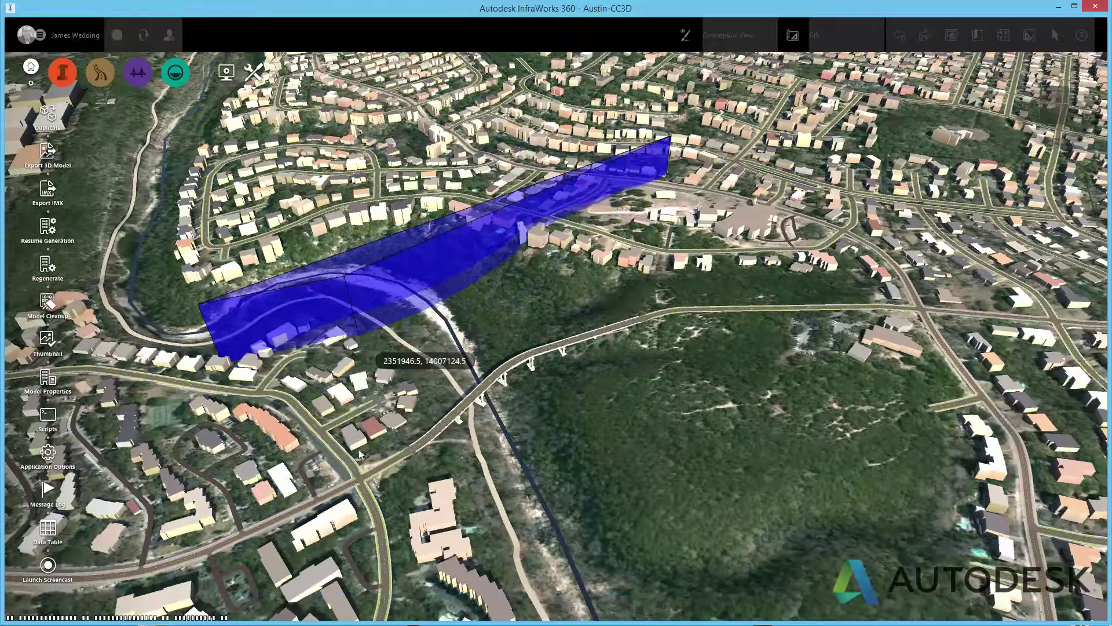
drag(361, 351, 358, 496)
middle_drag(340, 409, 331, 286)
scroll(331, 286, down, 1)
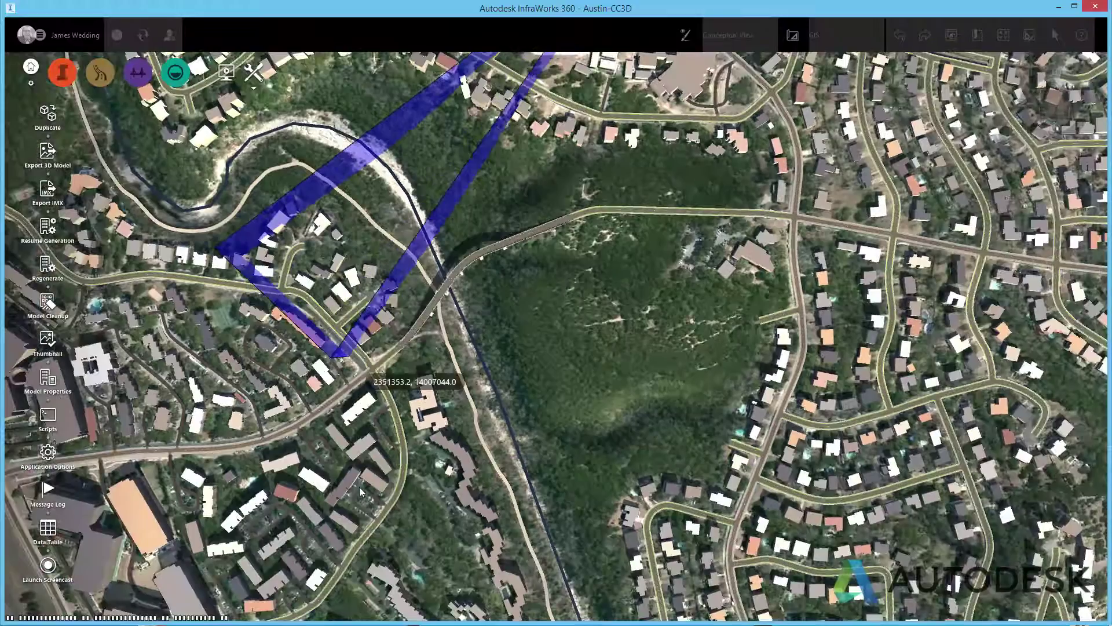
click(625, 318)
click(859, 325)
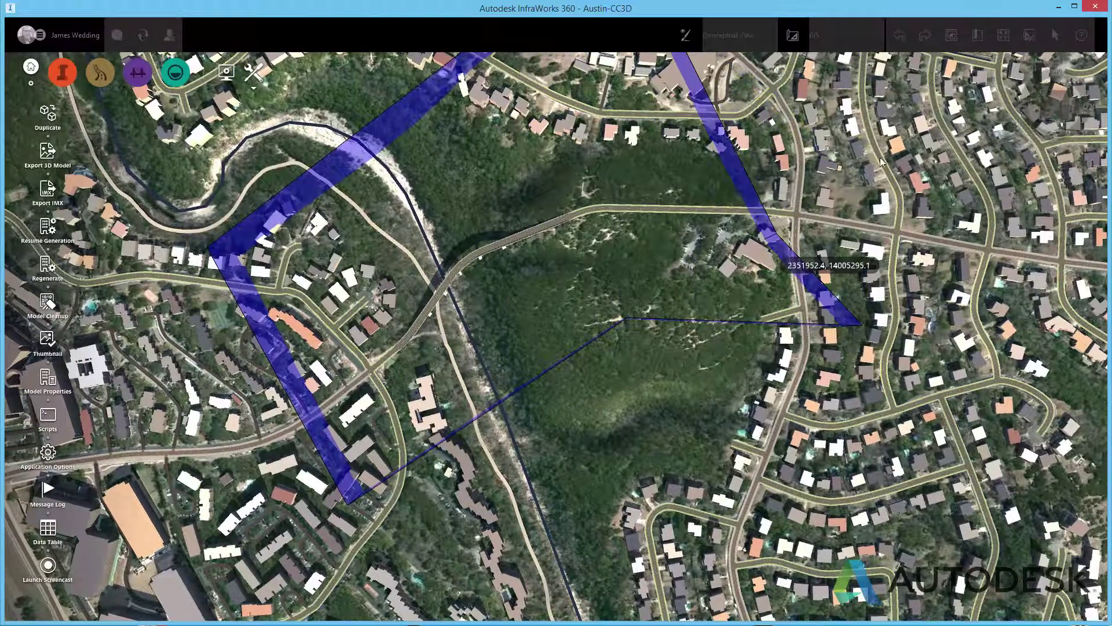
middle_drag(875, 141, 733, 217)
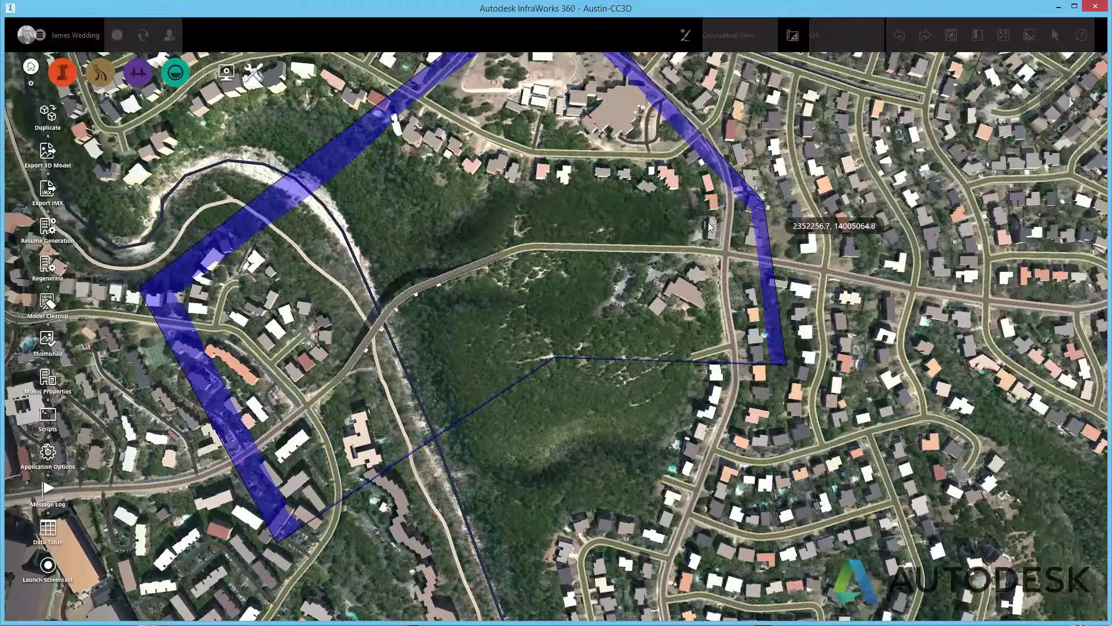
scroll(733, 197, down, 4)
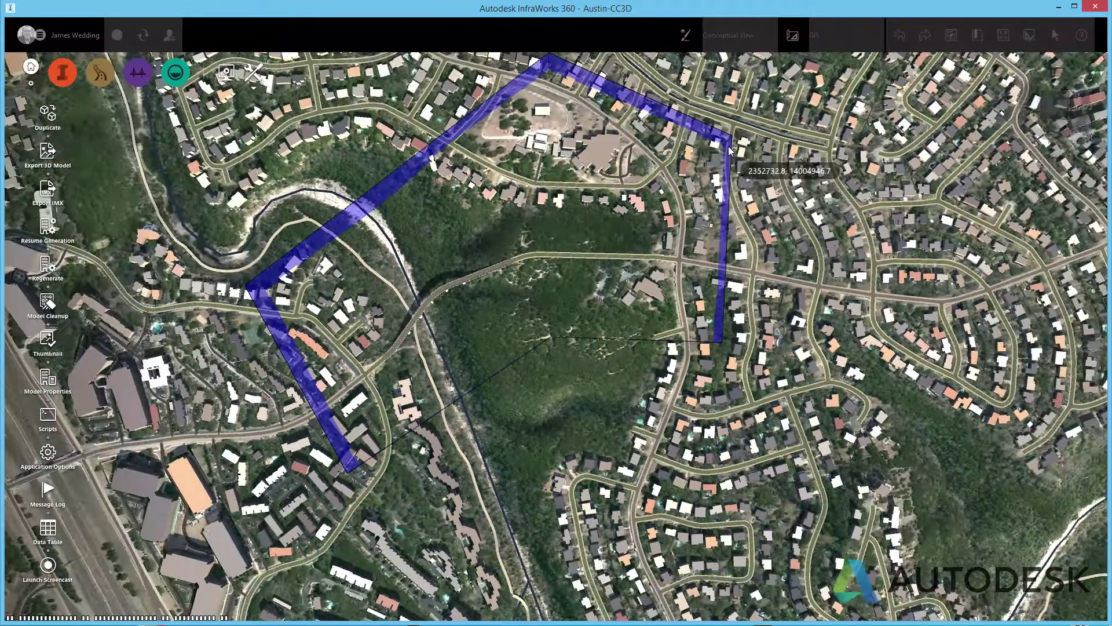
double_click(731, 151)
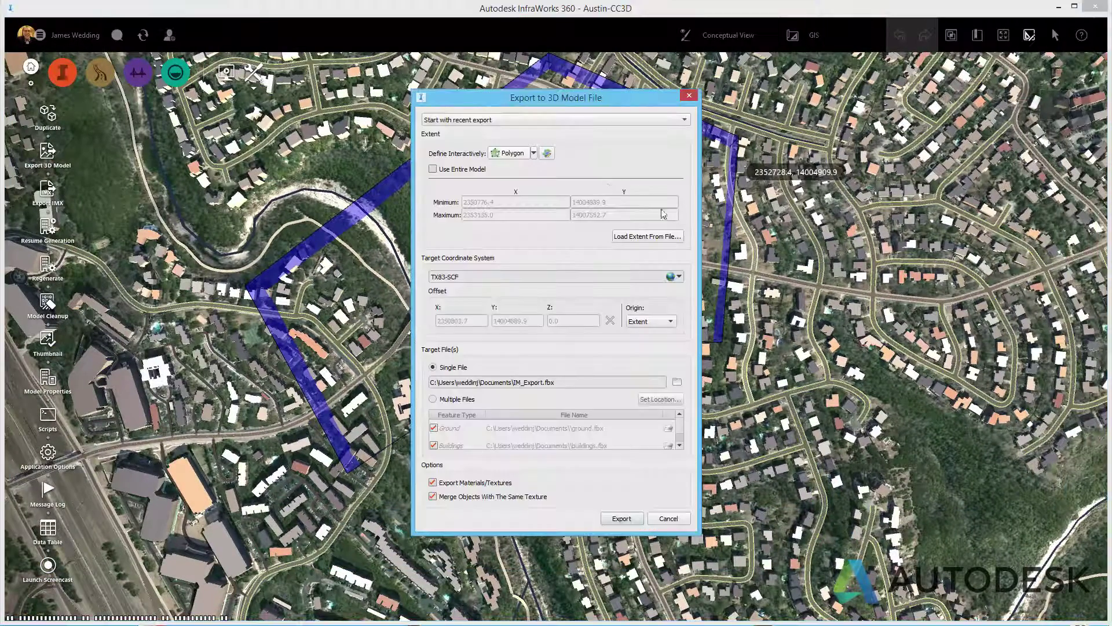
- Tighten the export polygon around the bridge by moving its two northern and two western corners inward
click(547, 153)
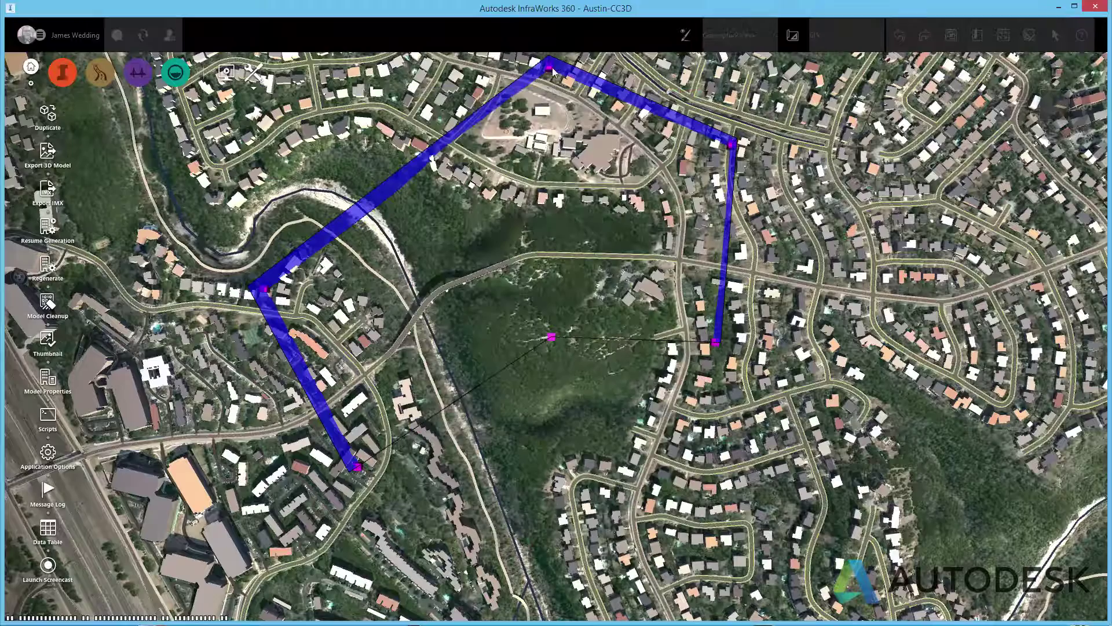
drag(539, 136, 493, 182)
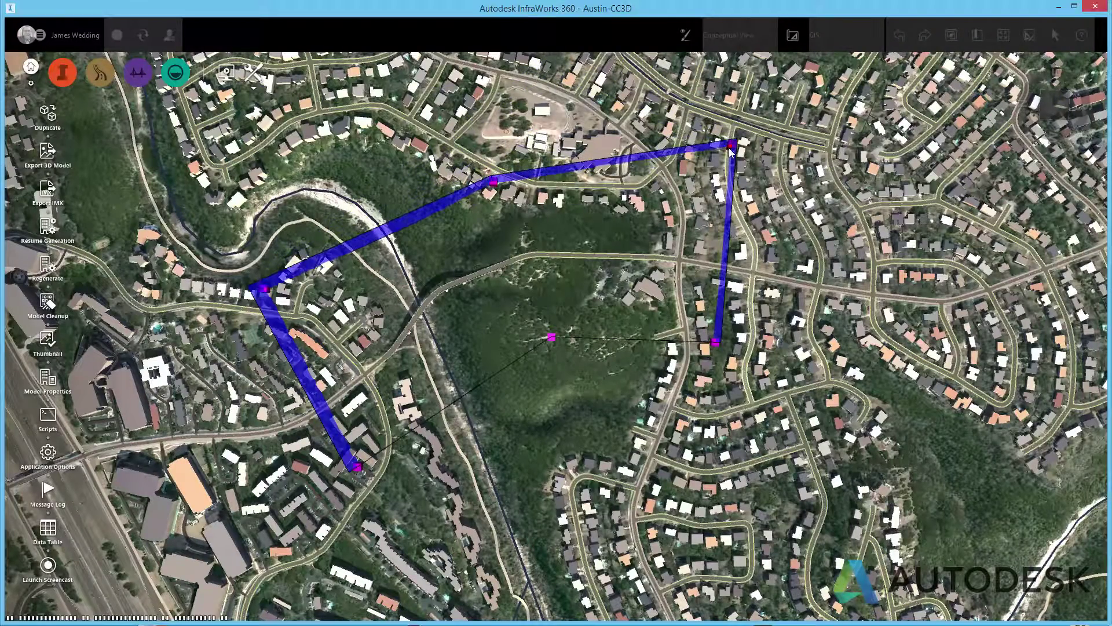
drag(731, 152, 729, 190)
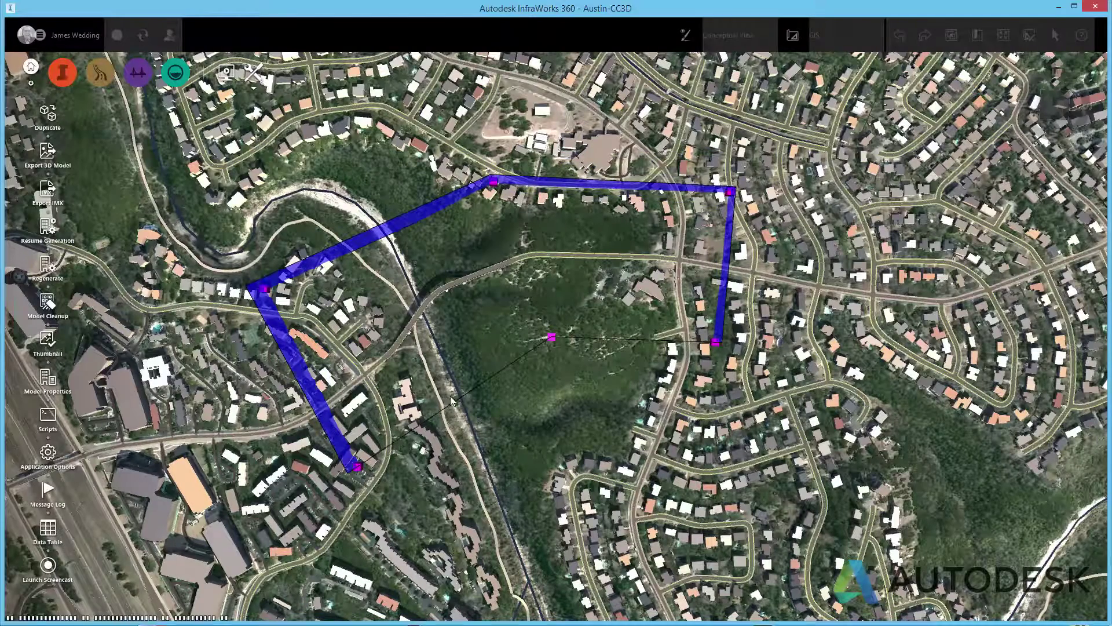
drag(357, 467, 354, 449)
drag(266, 293, 291, 334)
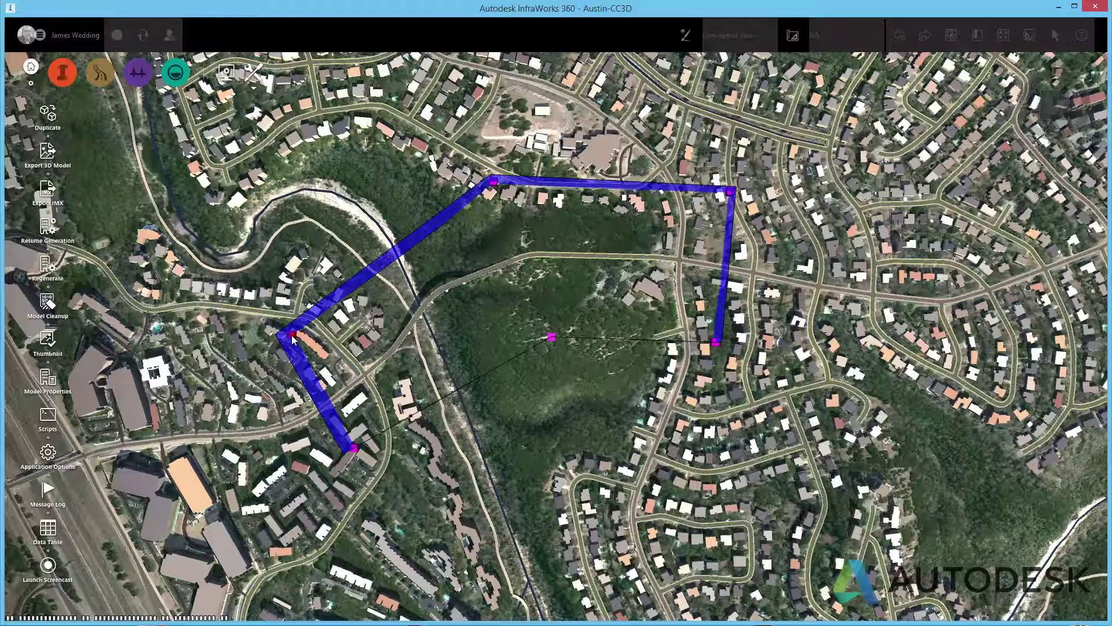
right_click(522, 291)
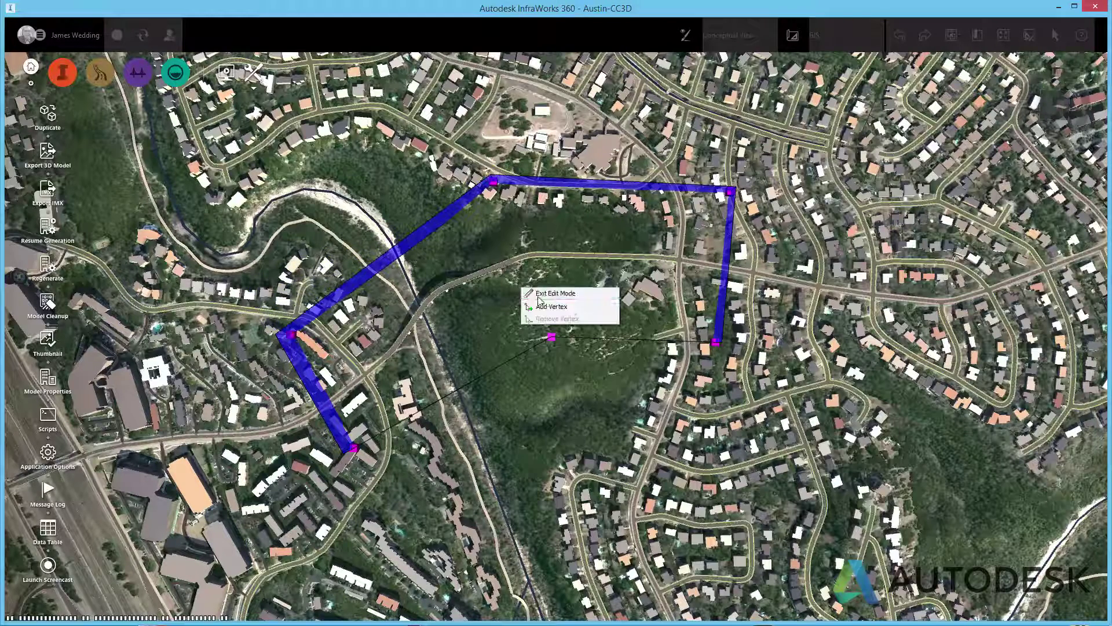
click(604, 297)
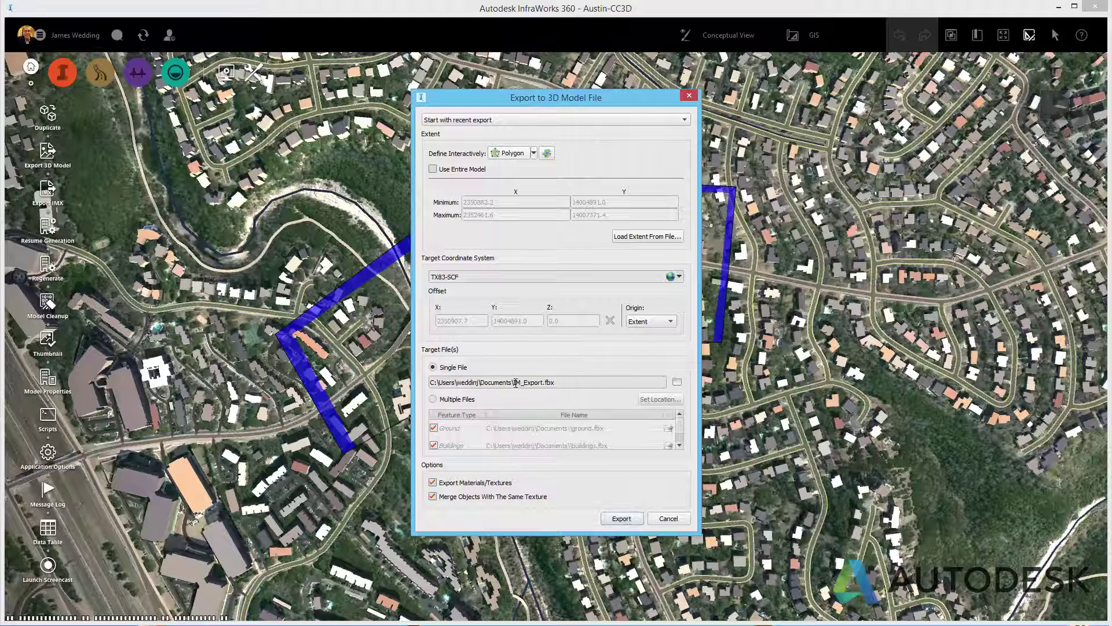
- Rename the single target file to Bridge_Export.fbx and export the 3D model
drag(513, 383, 521, 383)
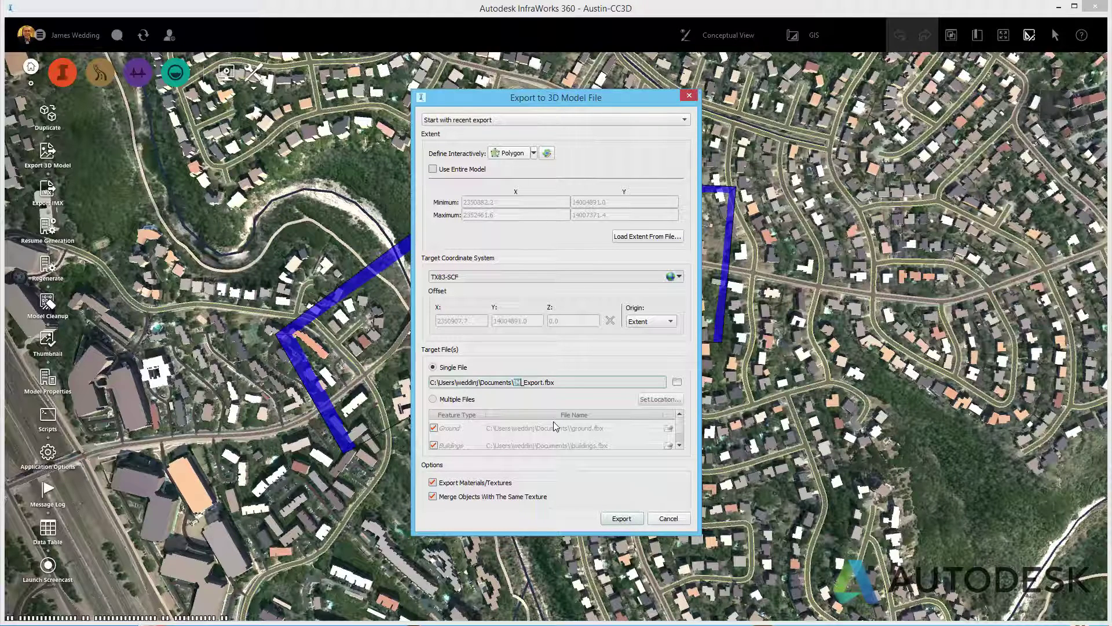
text(Bride)
key(BackSpace)
text(ge)
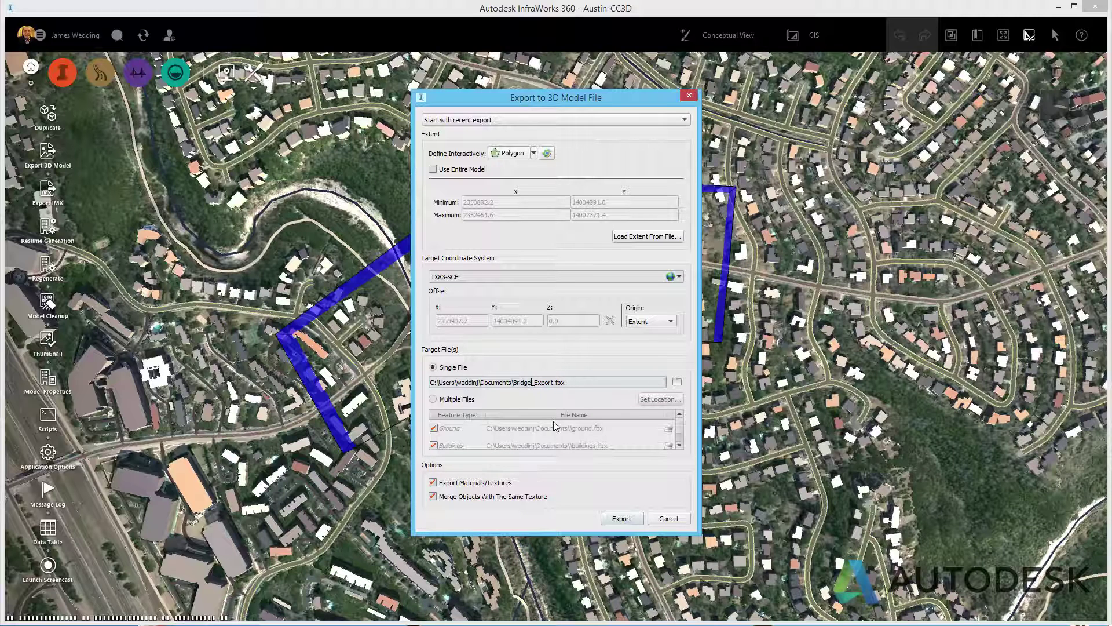
click(628, 520)
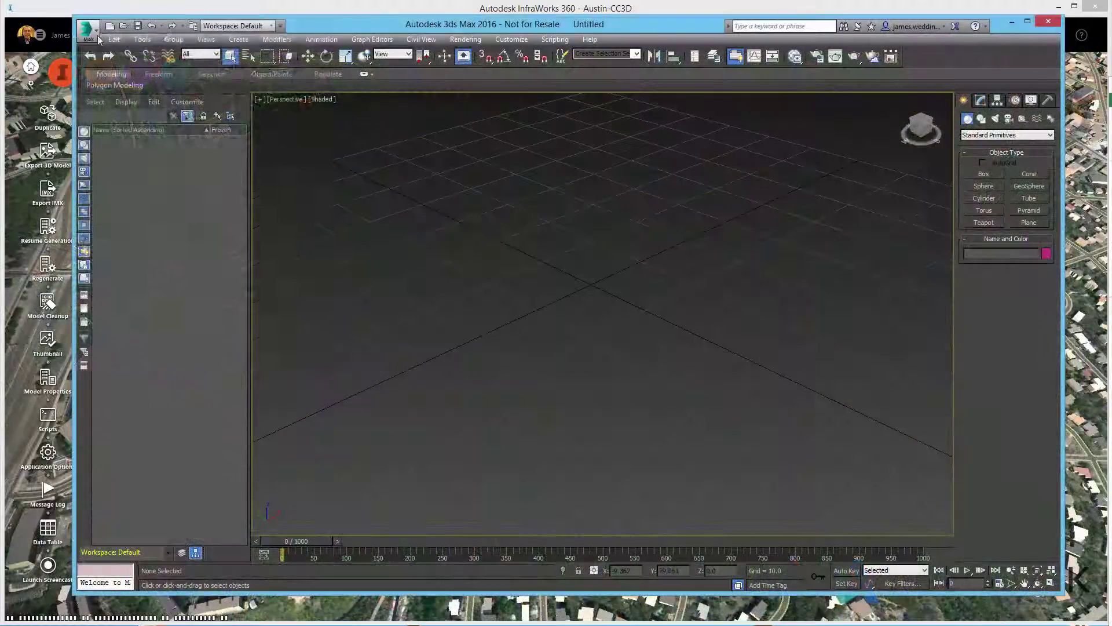
- Switch to 3ds Max and choose Bridge_Export.fbx from the Documents folder as the file to import
click(88, 28)
click(119, 190)
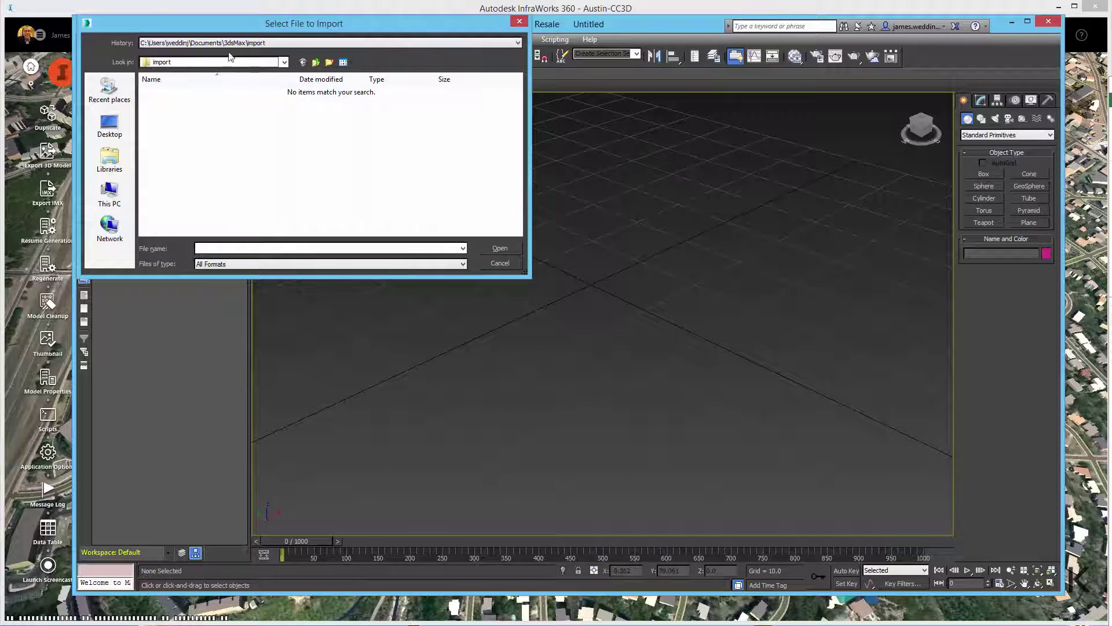
click(316, 63)
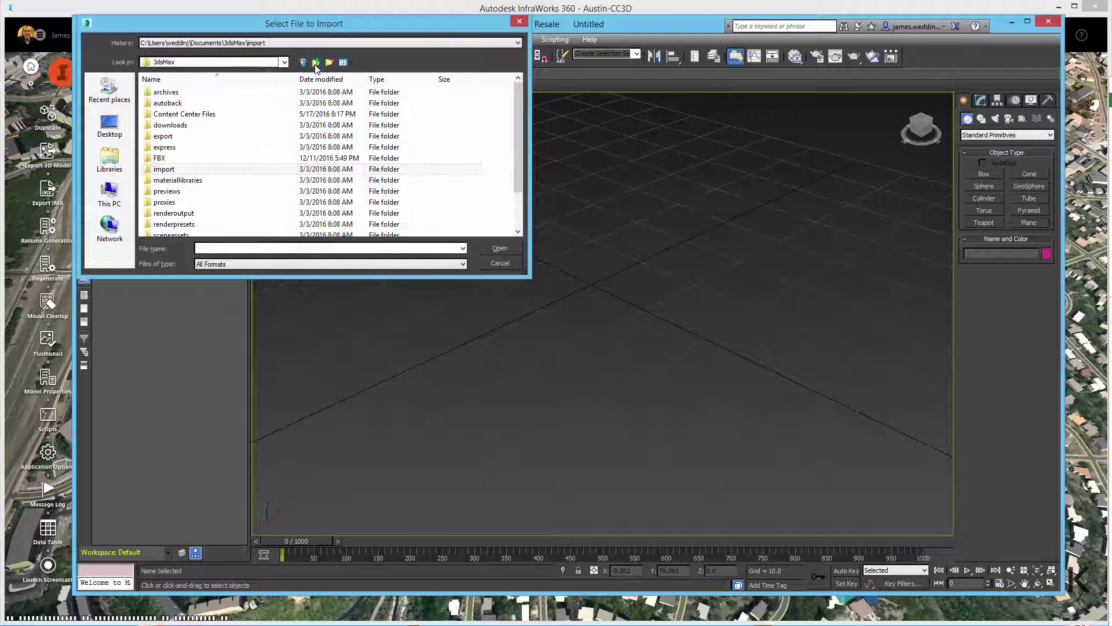
key(BackSpace)
scroll(188, 209, down, 5)
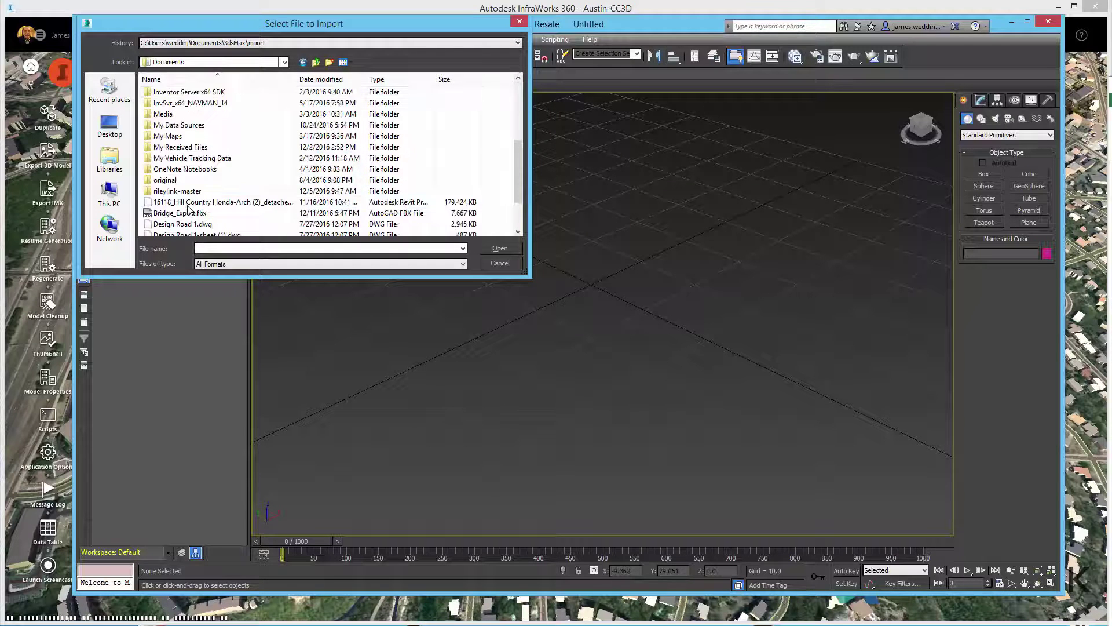
click(189, 191)
click(191, 158)
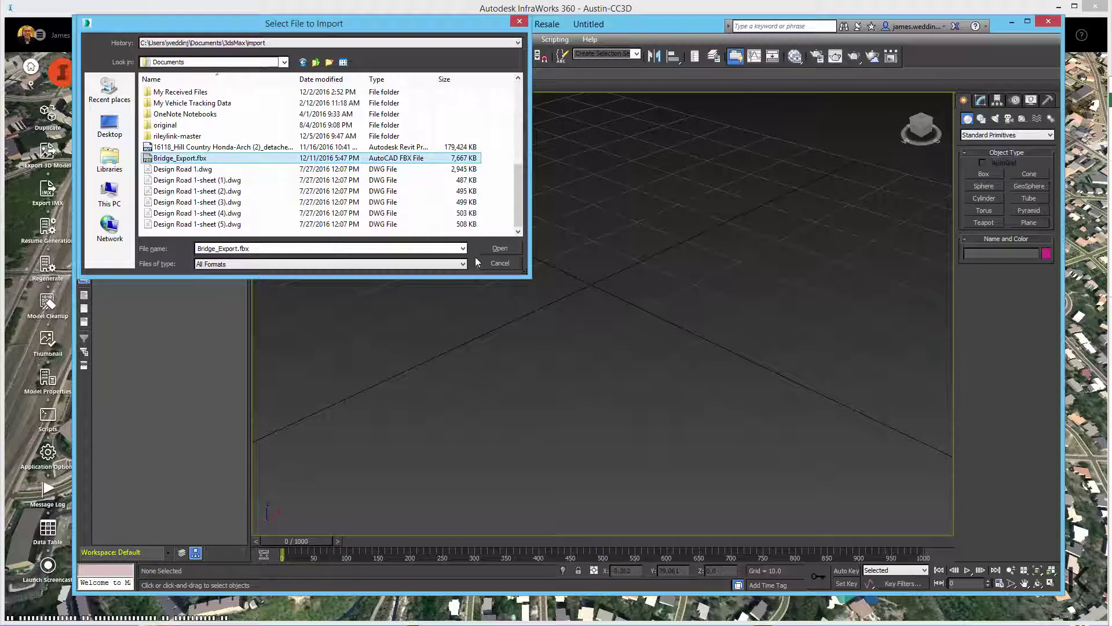
click(500, 249)
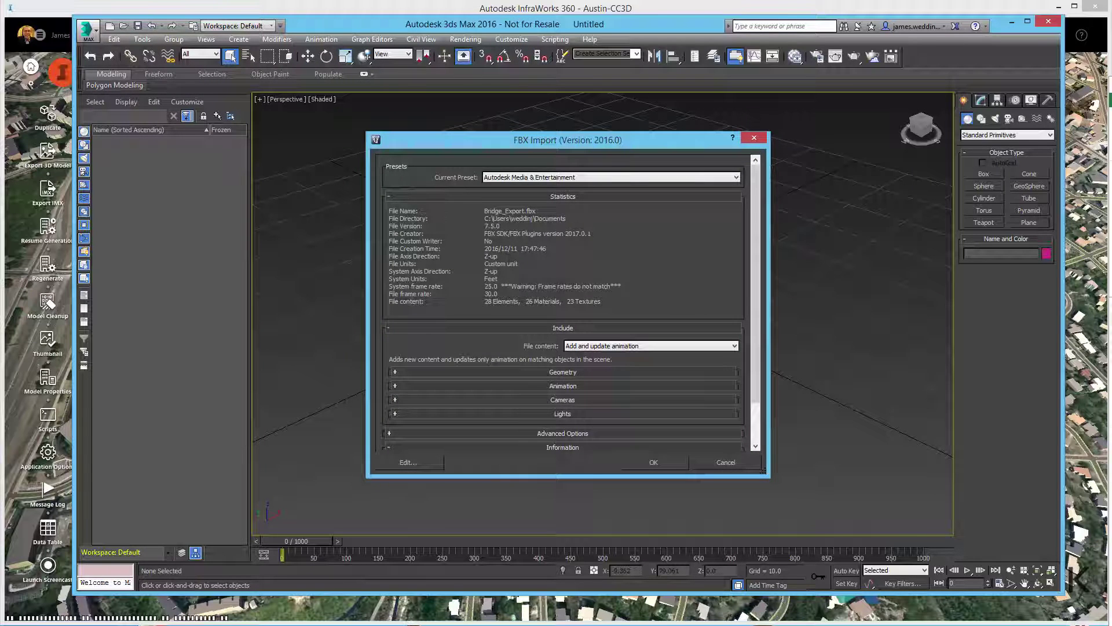
- Set the FBX import preset to Autodesk Architectural (Revit) and import the file
click(736, 177)
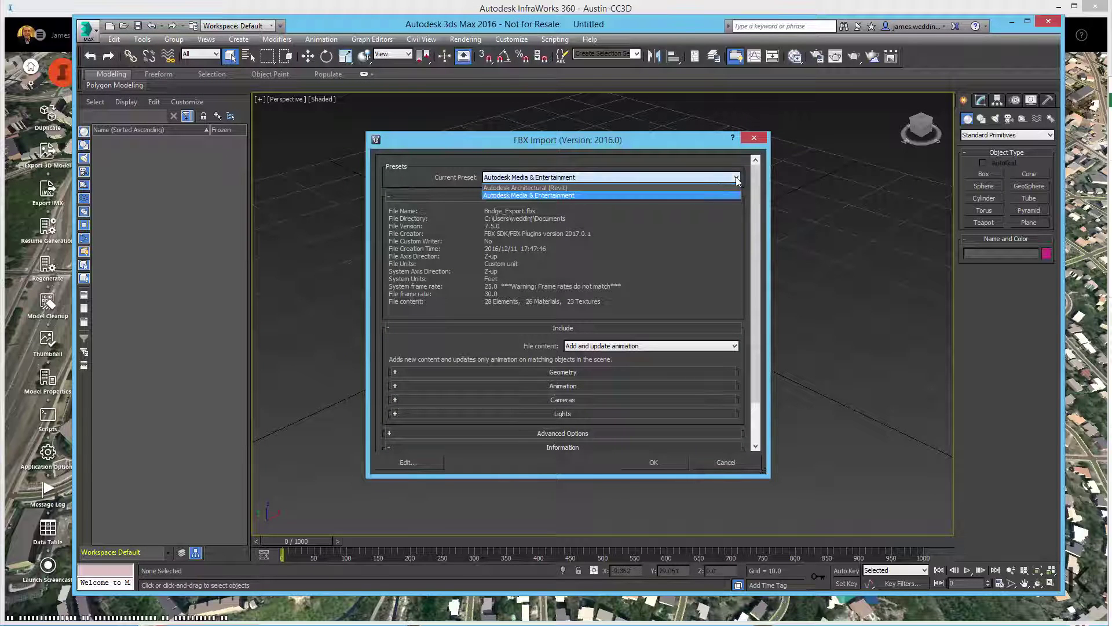
click(568, 187)
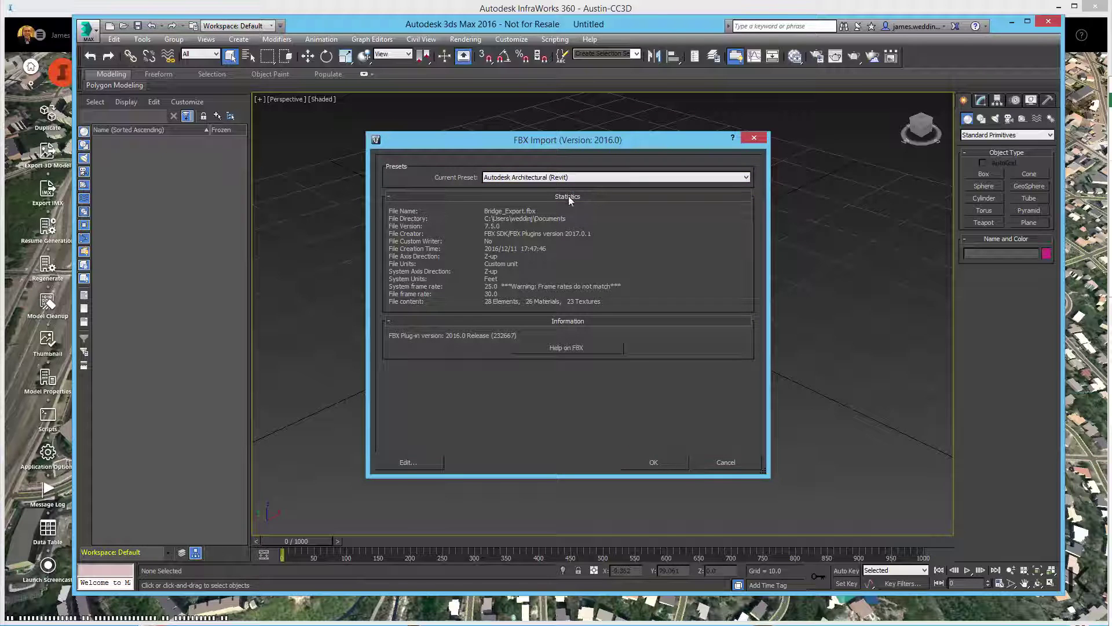
click(649, 462)
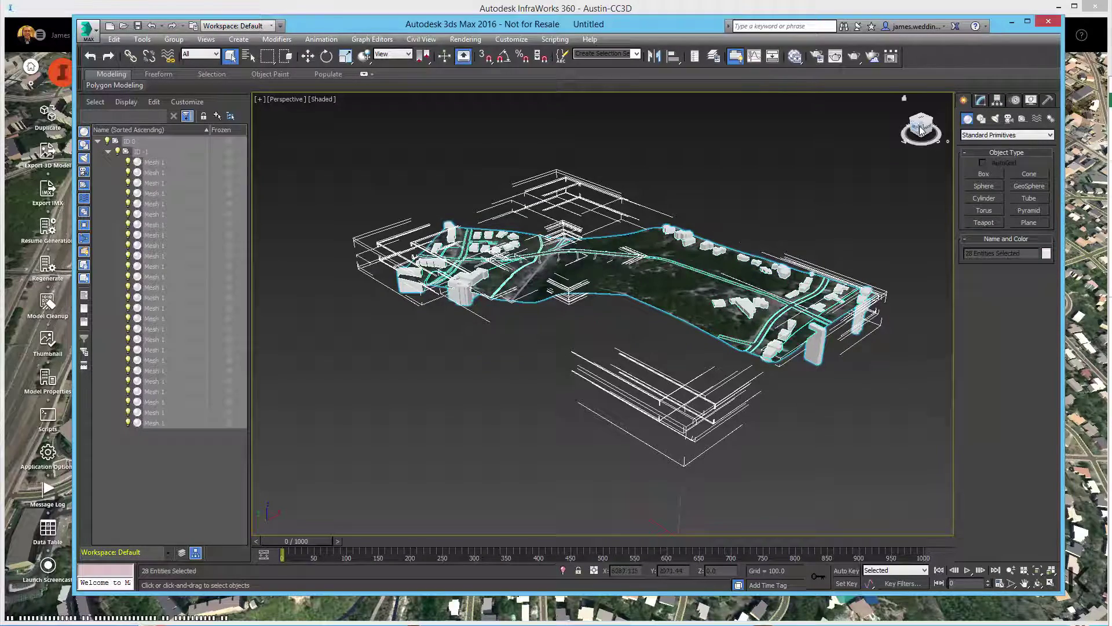
- Select only the terrain mesh beneath the bridge and bring up its display and transform commands
mouse_move(921, 129)
mouse_down()
mouse_move(943, 133)
mouse_move(916, 127)
mouse_up()
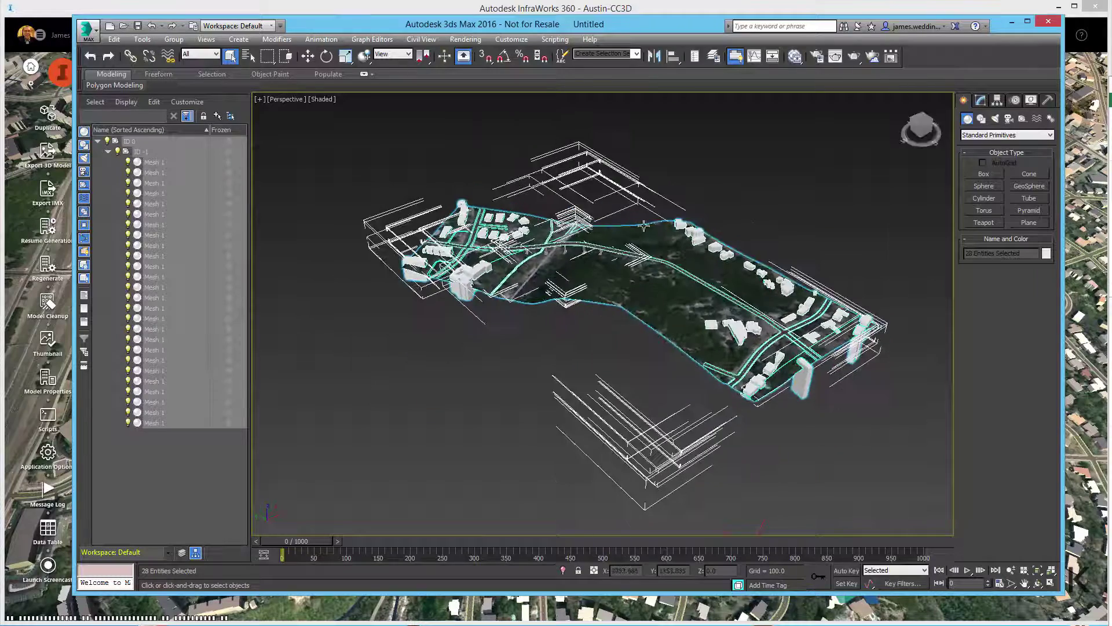
scroll(585, 262, up, 10)
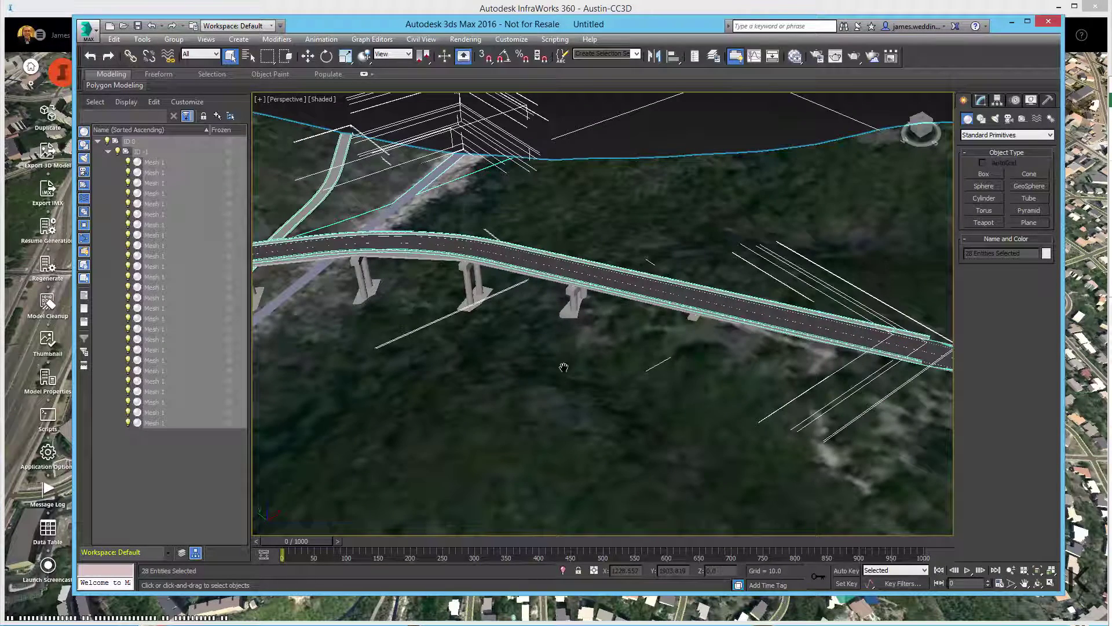
middle_drag(566, 366, 571, 363)
click(594, 356)
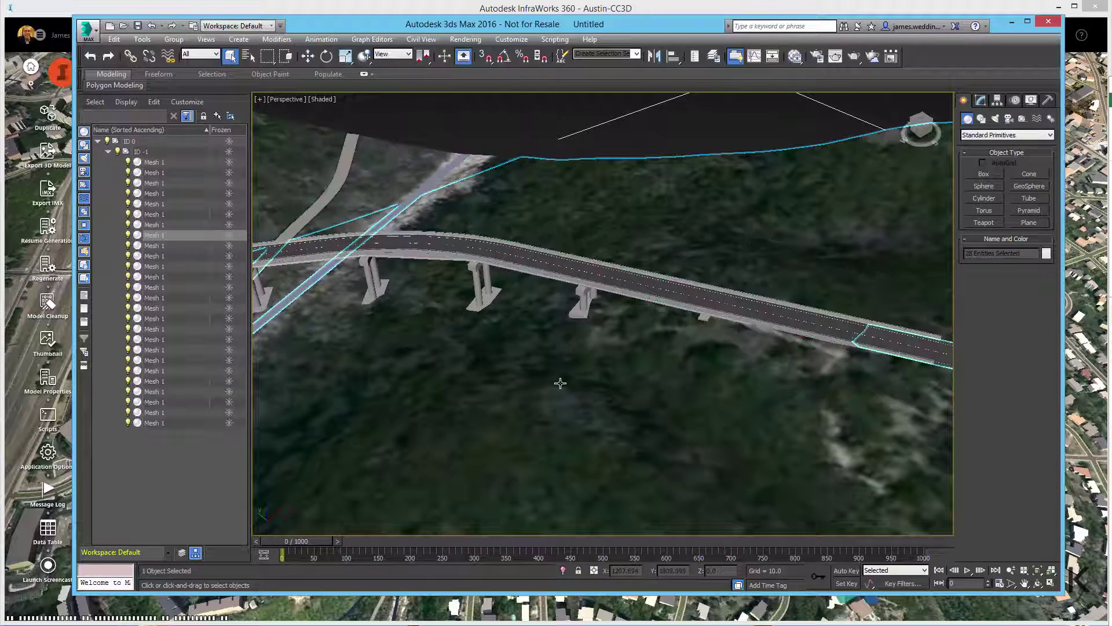
right_click(548, 396)
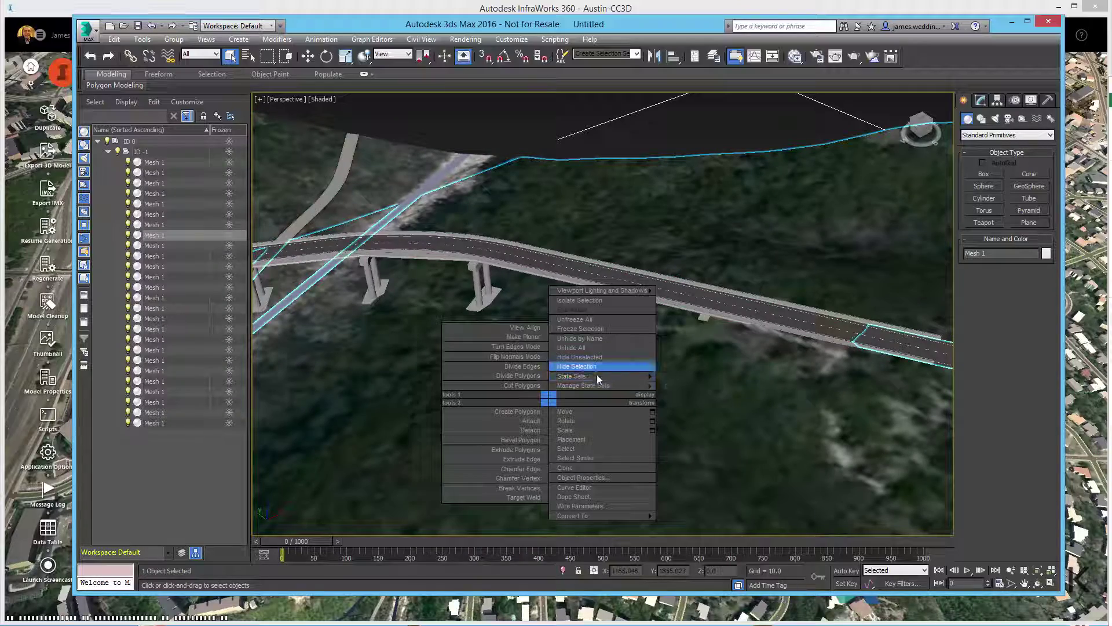